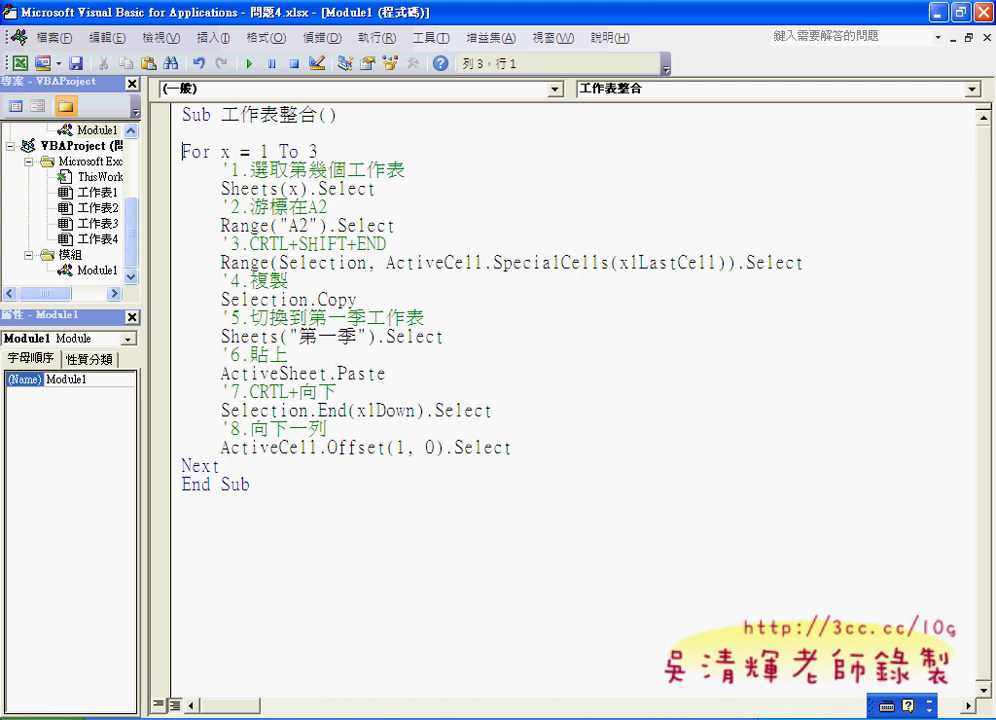
# - Leave the VBA editor and bring the 問題4.xlsx workbook to the front
pyautogui.click(549, 716)
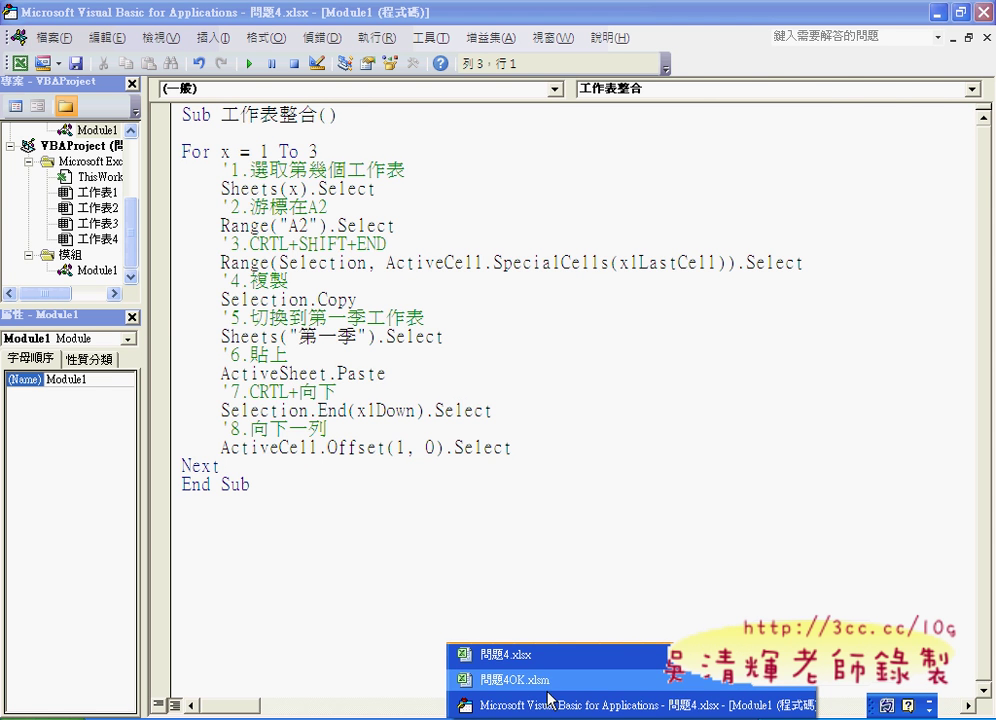
# - On the 第一季 sheet, delete everything from A2 to the last data cell, keeping the headers
pyautogui.click(505, 655)
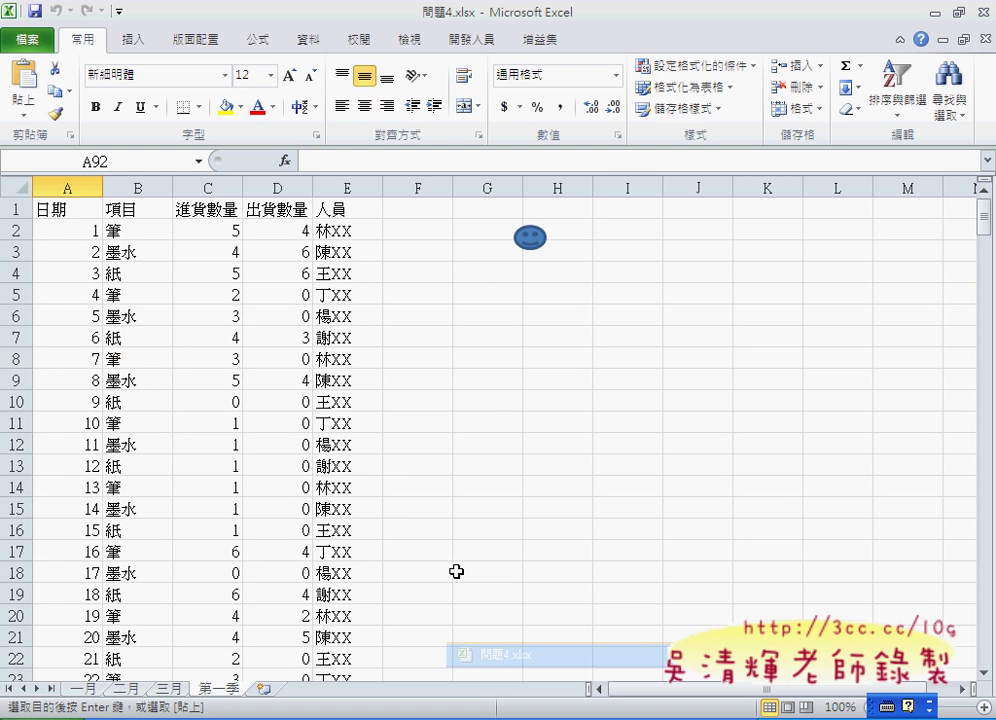
pyautogui.scroll(-2, 267, 553)
pyautogui.scroll(-1, 267, 553)
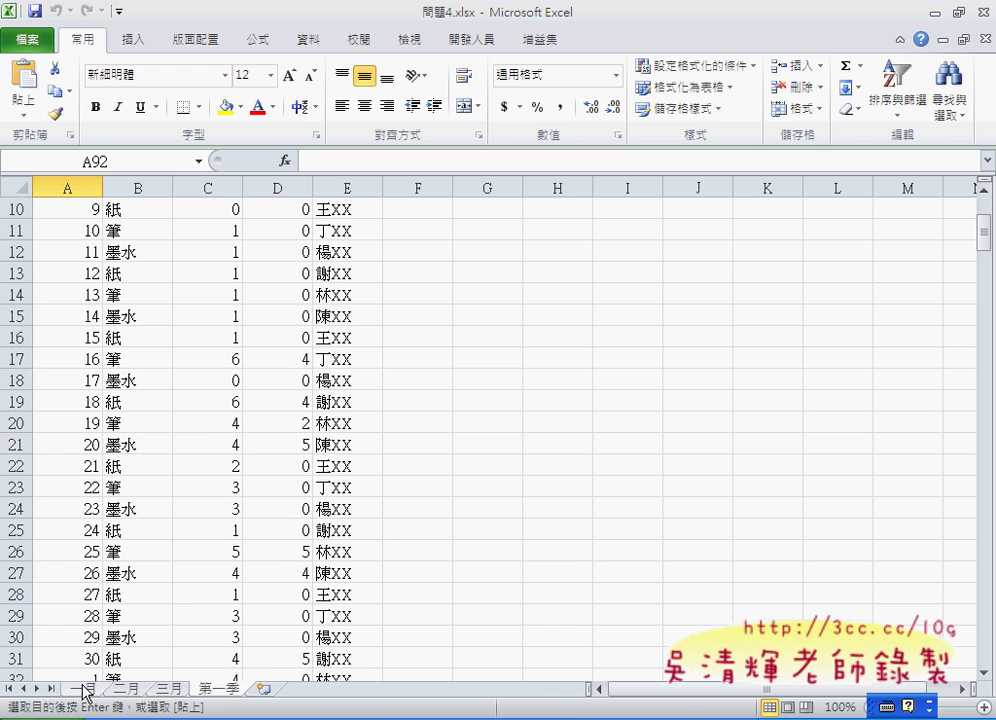
pyautogui.click(83, 689)
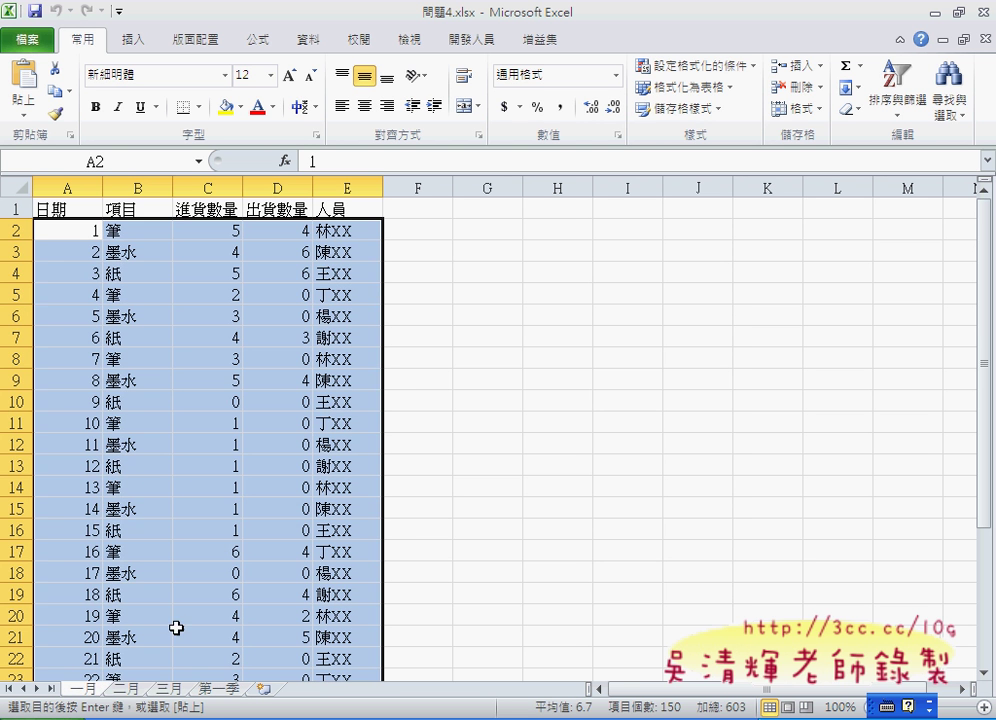
pyautogui.click(217, 692)
pyautogui.scroll(3, 133, 370)
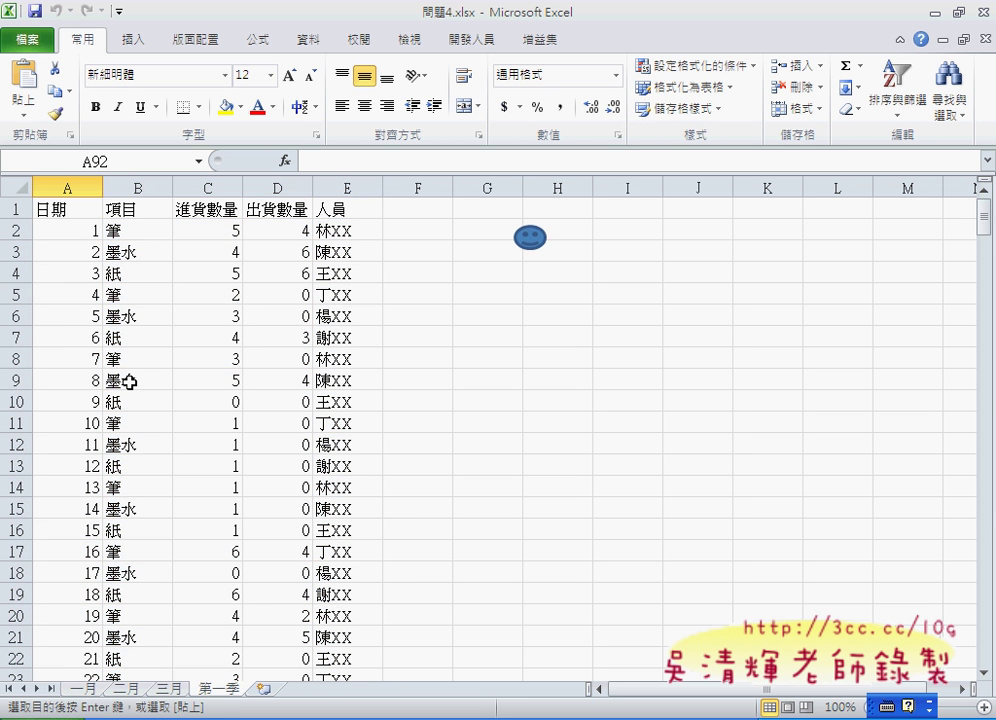
pyautogui.click(63, 227)
pyautogui.hotkey('ctrl', 'shift', 'End')
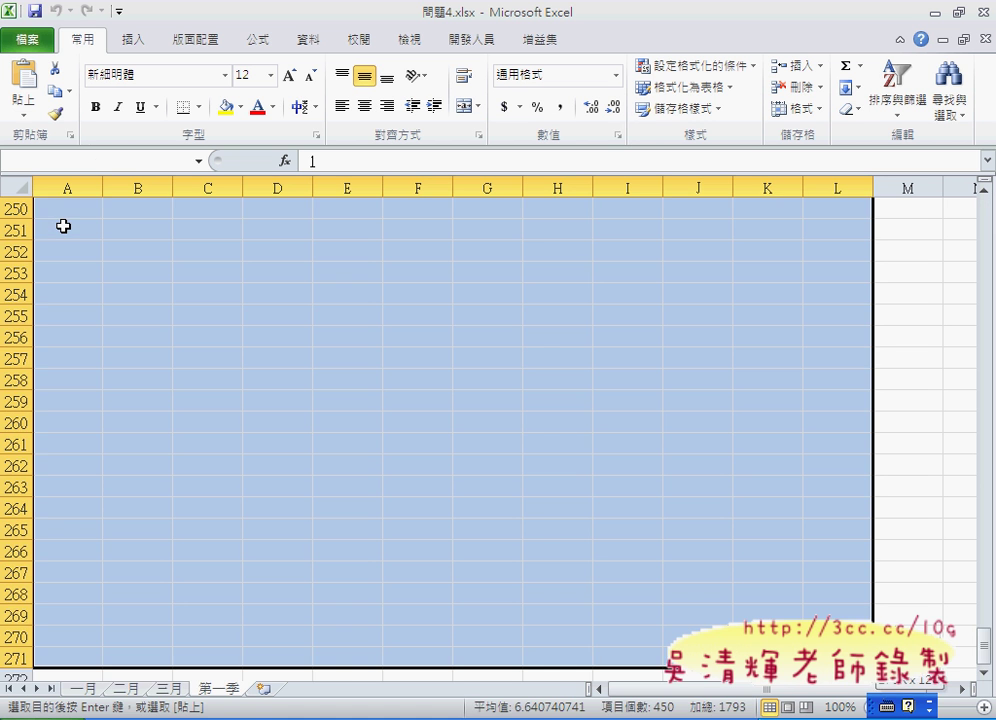
pyautogui.press('Delete')
pyautogui.hotkey('ctrl', 'BackSpace')
pyautogui.click(78, 221)
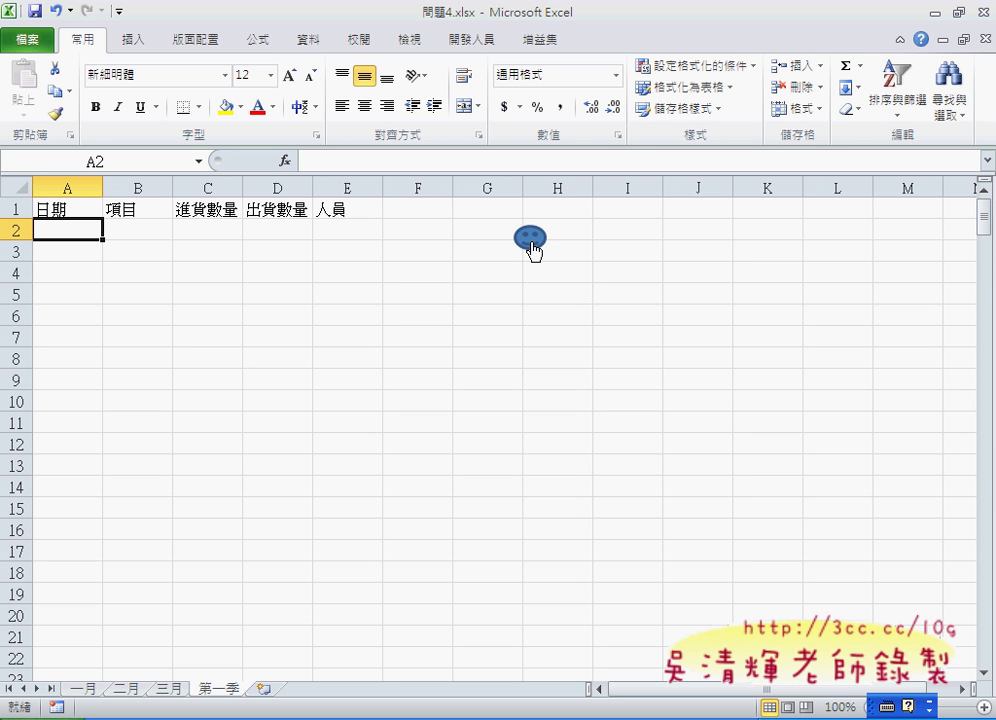
# - Run the smiley-button merge macro so 第一季 fills rows 2 through 181, then select A2
pyautogui.click(531, 240)
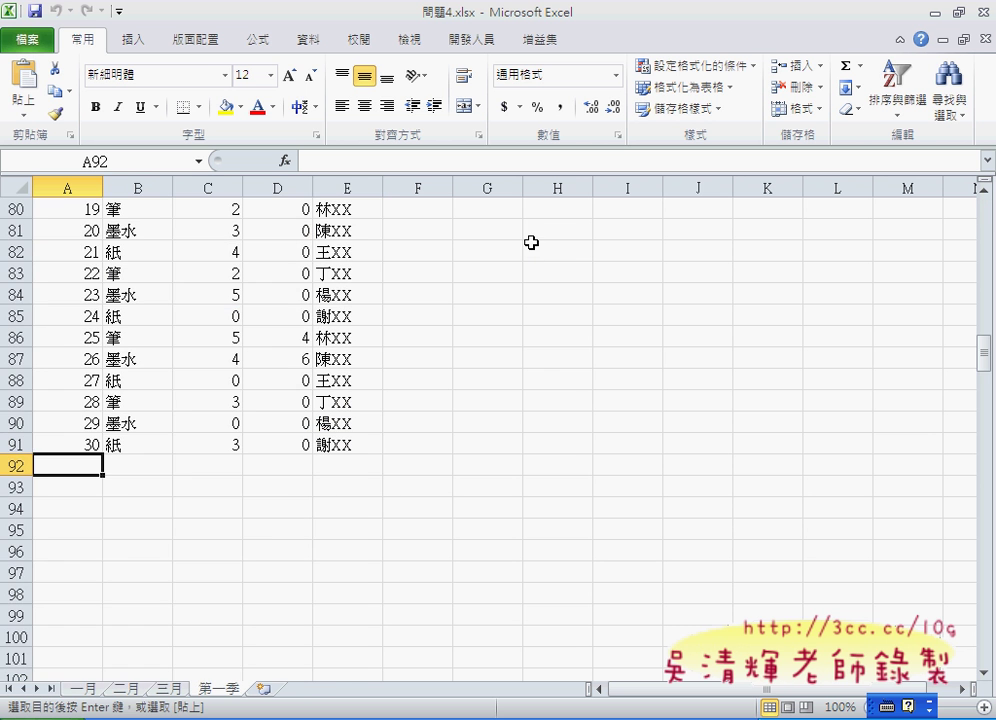
pyautogui.scroll(4, 173, 440)
pyautogui.scroll(9, 173, 440)
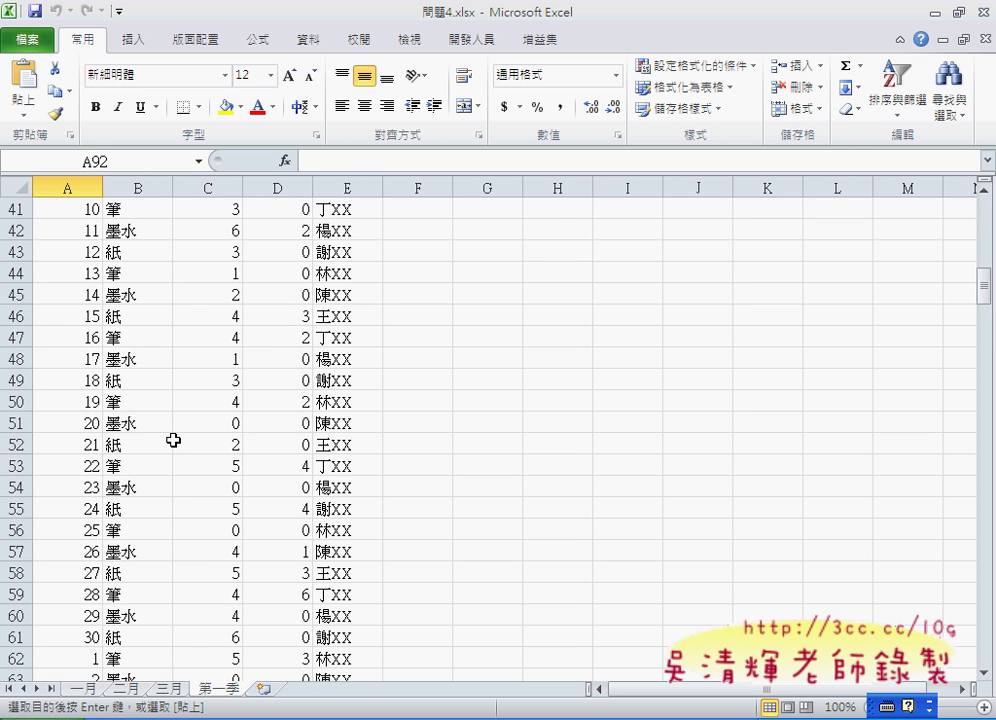
pyautogui.scroll(10, 173, 440)
pyautogui.scroll(4, 173, 440)
pyautogui.click(528, 235)
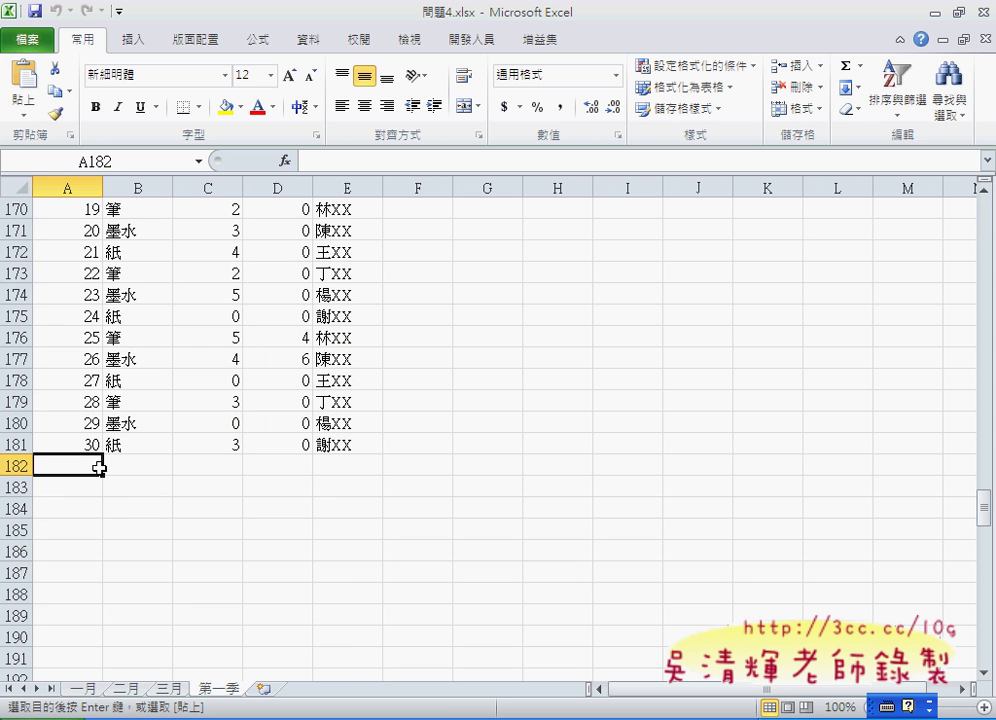
pyautogui.scroll(10, 99, 467)
pyautogui.scroll(10, 99, 467)
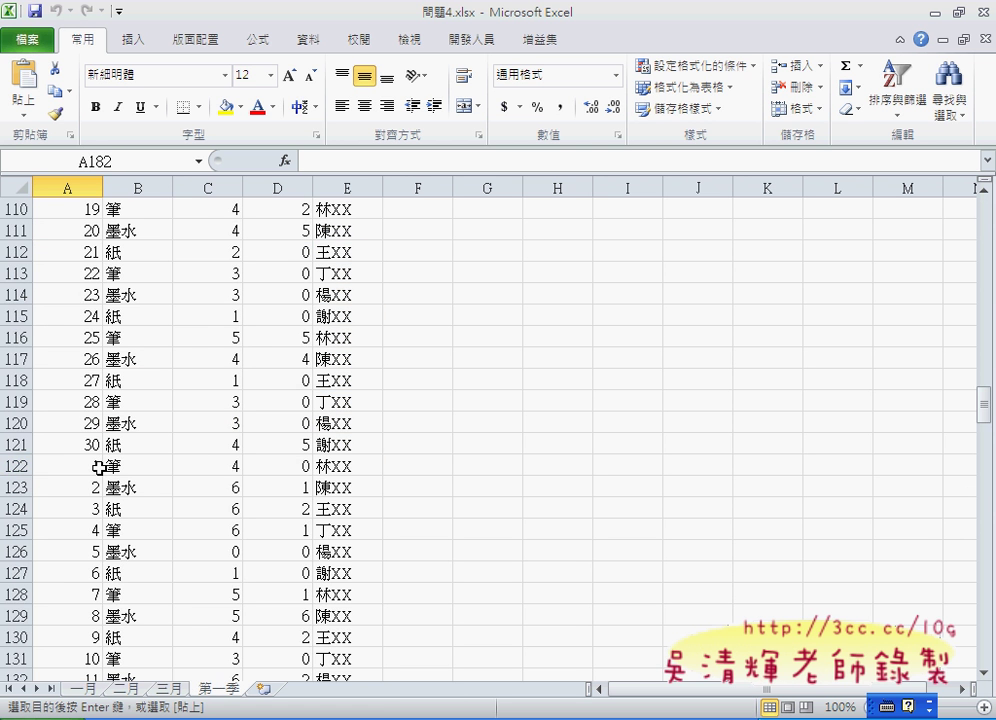
pyautogui.scroll(10, 99, 467)
pyautogui.scroll(10, 99, 467)
pyautogui.scroll(13, 99, 467)
pyautogui.scroll(4, 80, 471)
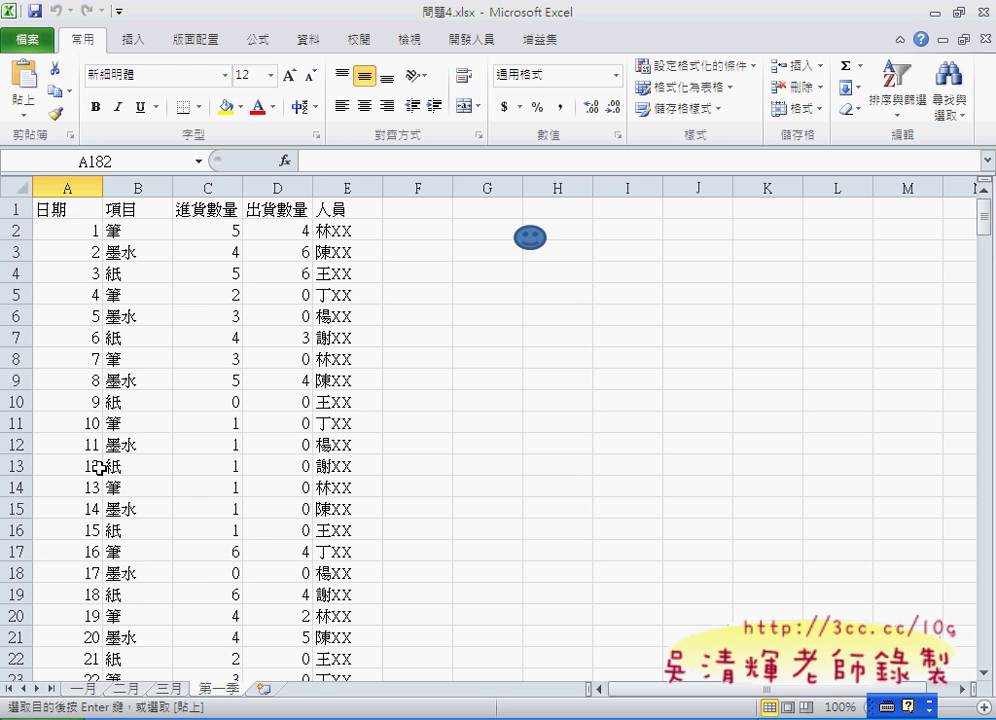
pyautogui.click(72, 232)
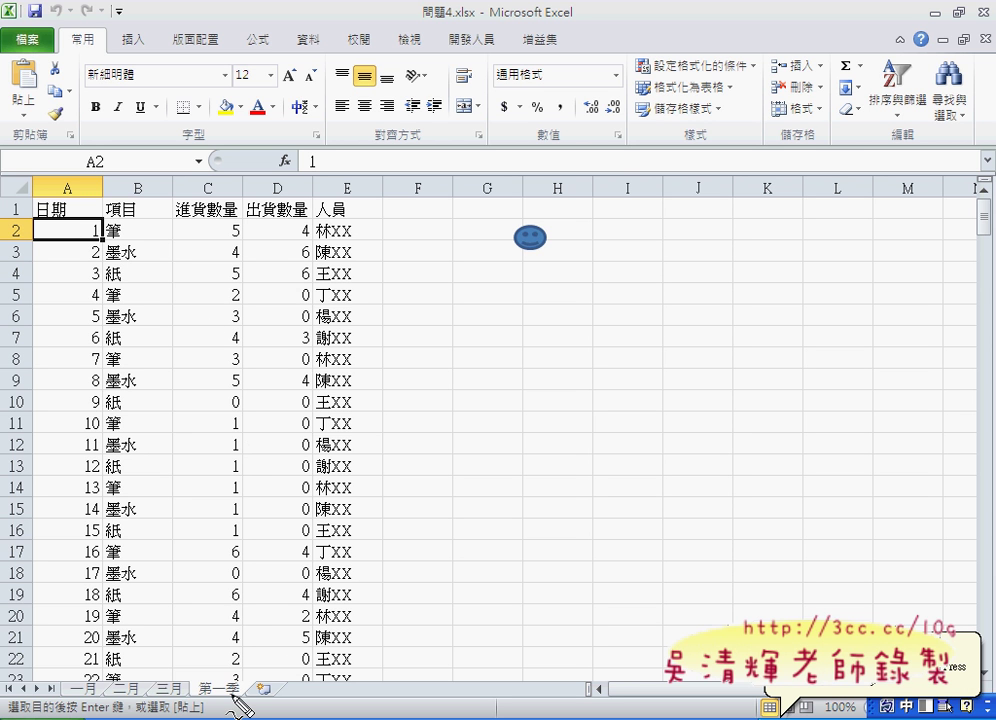
# - Outline the 第一季 sheet tab in red ink and write 'A2' beside cell A2
pyautogui.moveTo(235, 696)
pyautogui.mouseDown()
pyautogui.moveTo(199, 696)
pyautogui.moveTo(246, 697)
pyautogui.mouseUp()
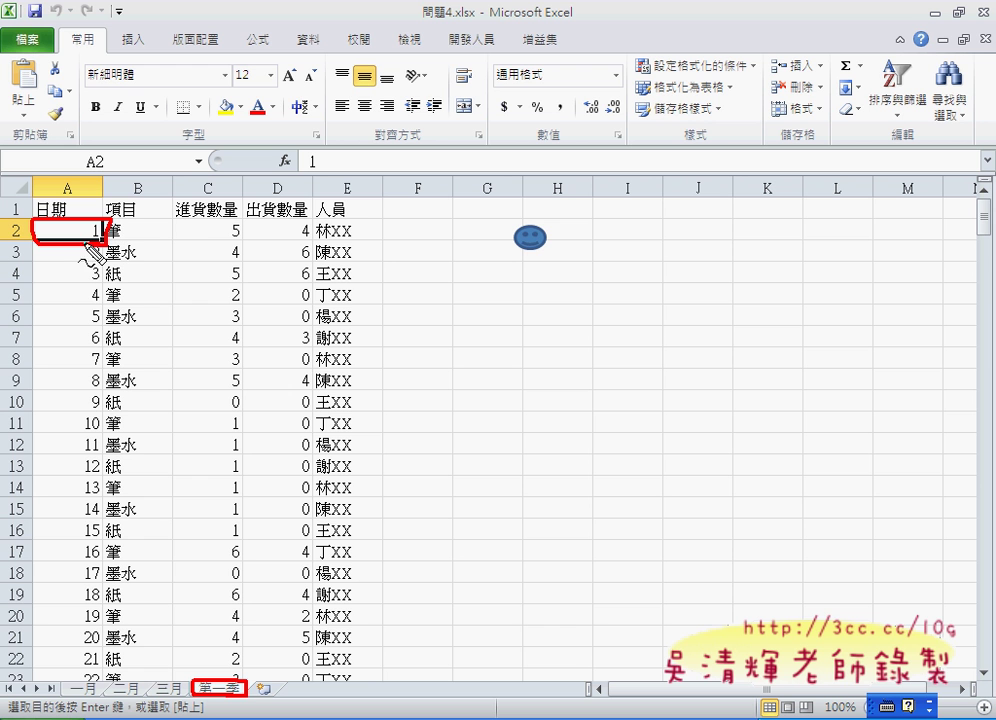
pyautogui.moveTo(135, 240)
pyautogui.mouseDown()
pyautogui.moveTo(157, 238)
pyautogui.moveTo(155, 226)
pyautogui.moveTo(175, 230)
pyautogui.mouseUp()
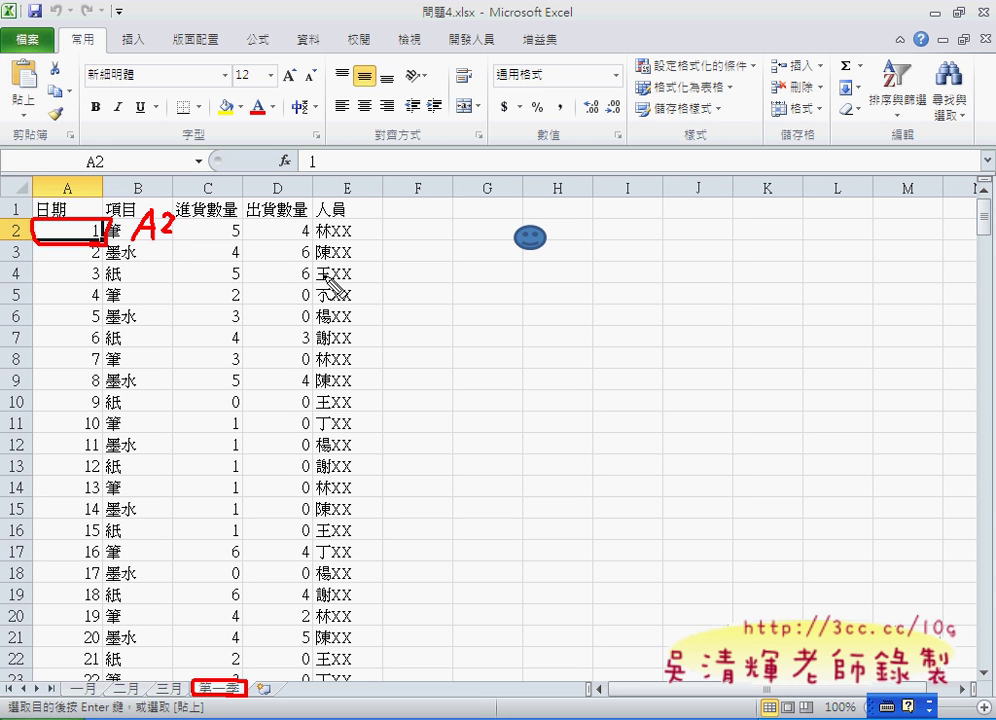
# - Handwrite 'If ○ <> "" Then' in red ink, with '=' and '<>' noted above
pyautogui.moveTo(396, 283)
pyautogui.mouseDown()
pyautogui.moveTo(407, 302)
pyautogui.moveTo(424, 287)
pyautogui.mouseUp()
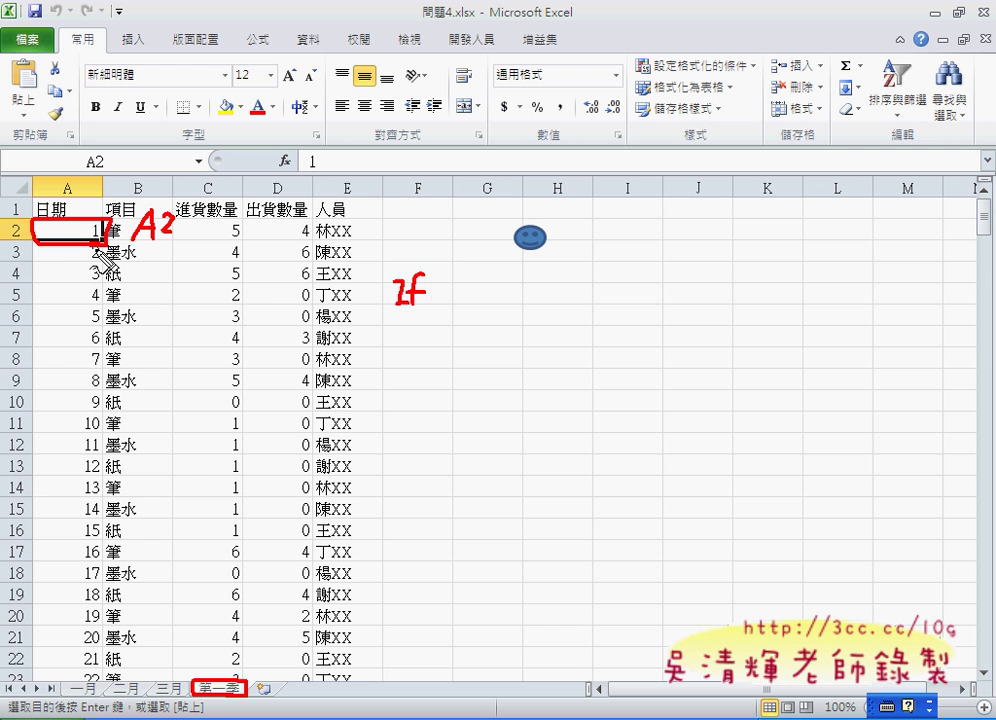
pyautogui.moveTo(500, 279); pyautogui.dragTo(504, 287)
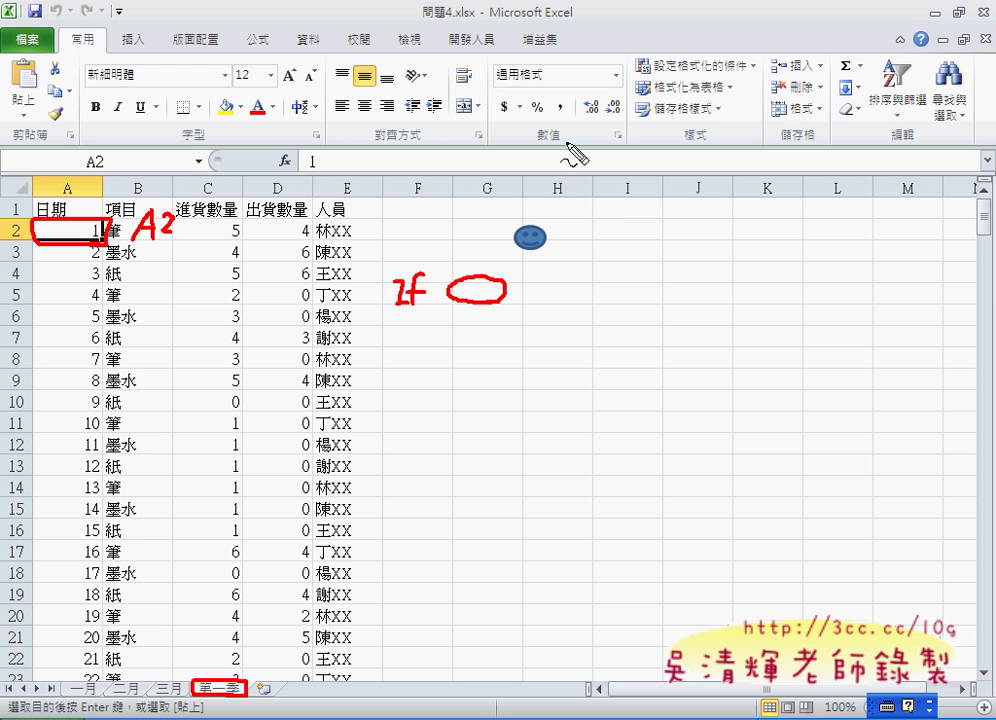
pyautogui.moveTo(566, 141)
pyautogui.mouseDown()
pyautogui.moveTo(590, 141)
pyautogui.moveTo(589, 151)
pyautogui.moveTo(603, 136)
pyautogui.moveTo(621, 137)
pyautogui.mouseUp()
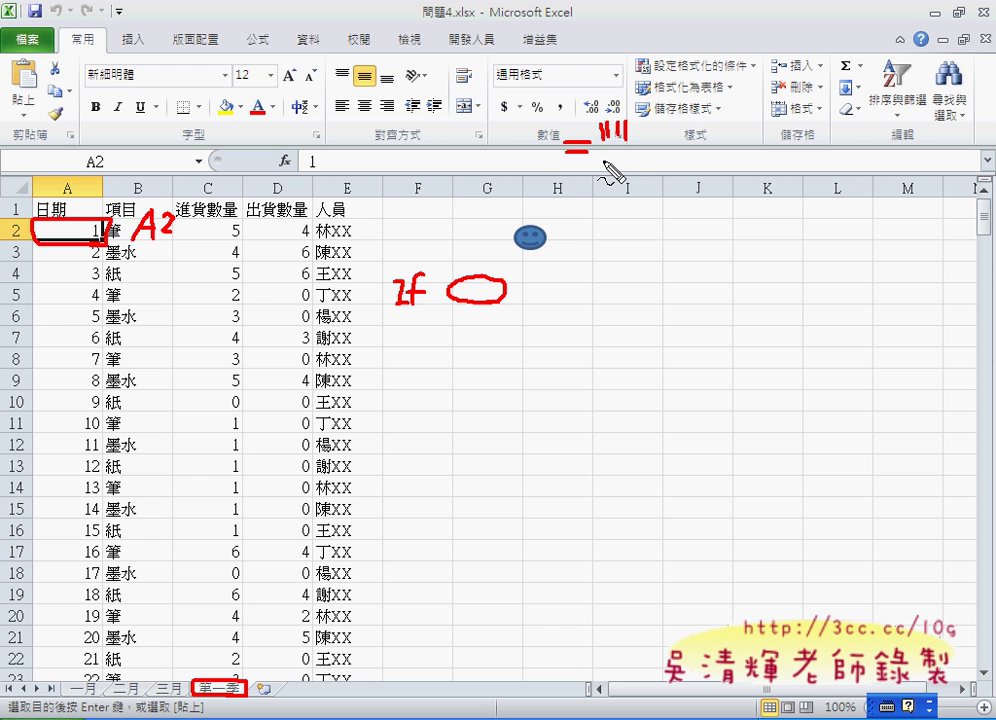
pyautogui.moveTo(561, 172)
pyautogui.mouseDown()
pyautogui.moveTo(558, 185)
pyautogui.moveTo(582, 186)
pyautogui.mouseUp()
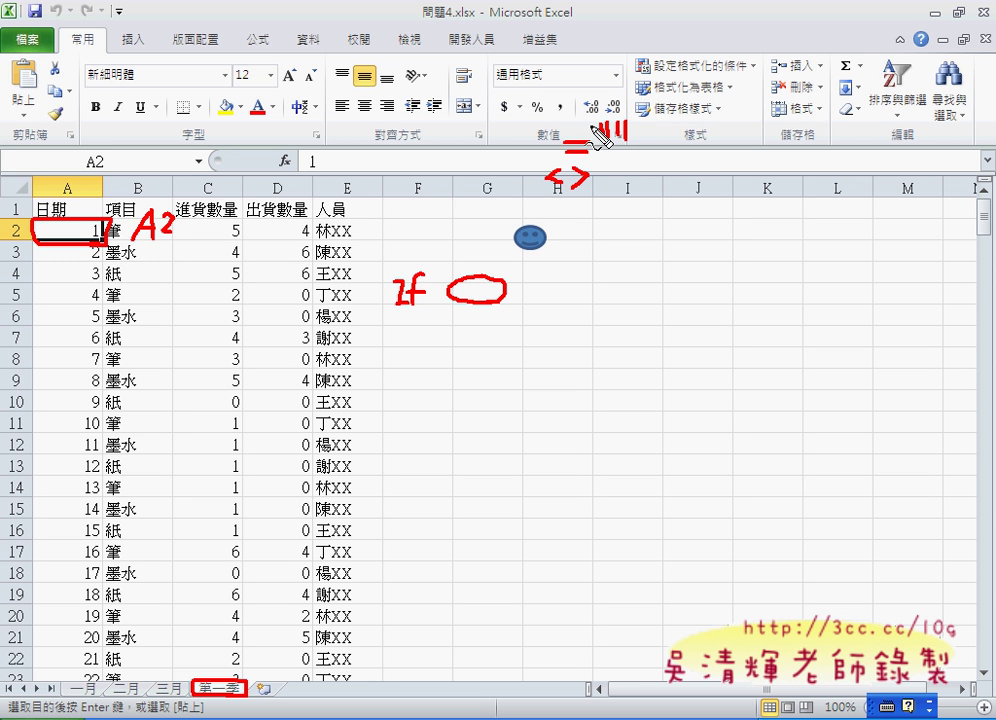
pyautogui.moveTo(598, 125)
pyautogui.mouseDown()
pyautogui.moveTo(560, 145)
pyautogui.moveTo(606, 158)
pyautogui.moveTo(605, 178)
pyautogui.mouseUp()
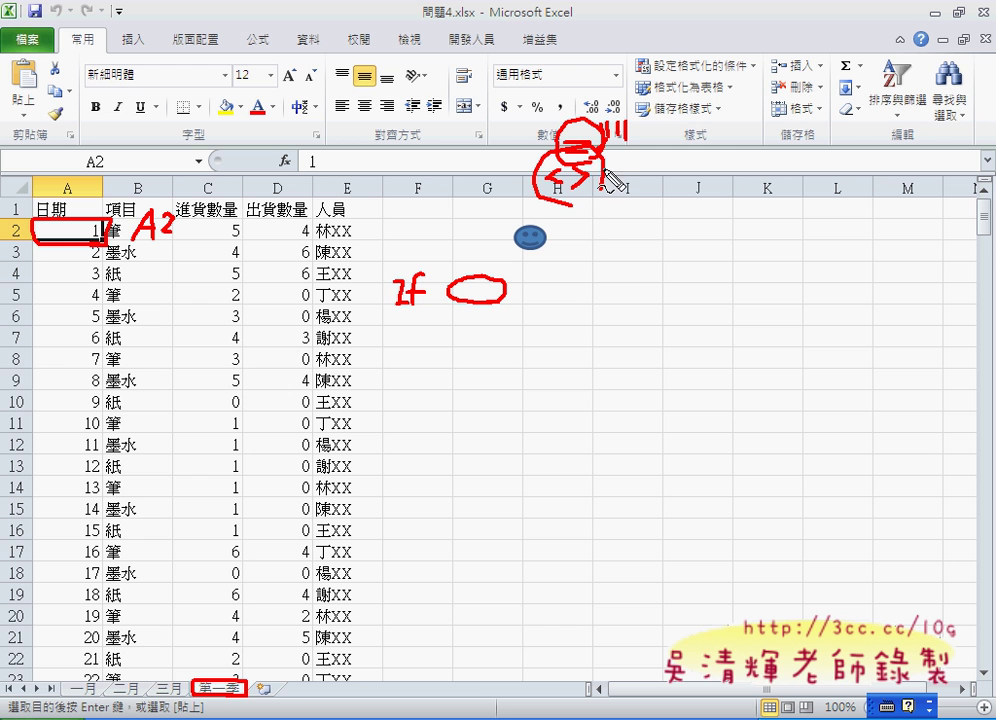
pyautogui.moveTo(545, 280)
pyautogui.mouseDown()
pyautogui.moveTo(545, 298)
pyautogui.moveTo(600, 274)
pyautogui.mouseUp()
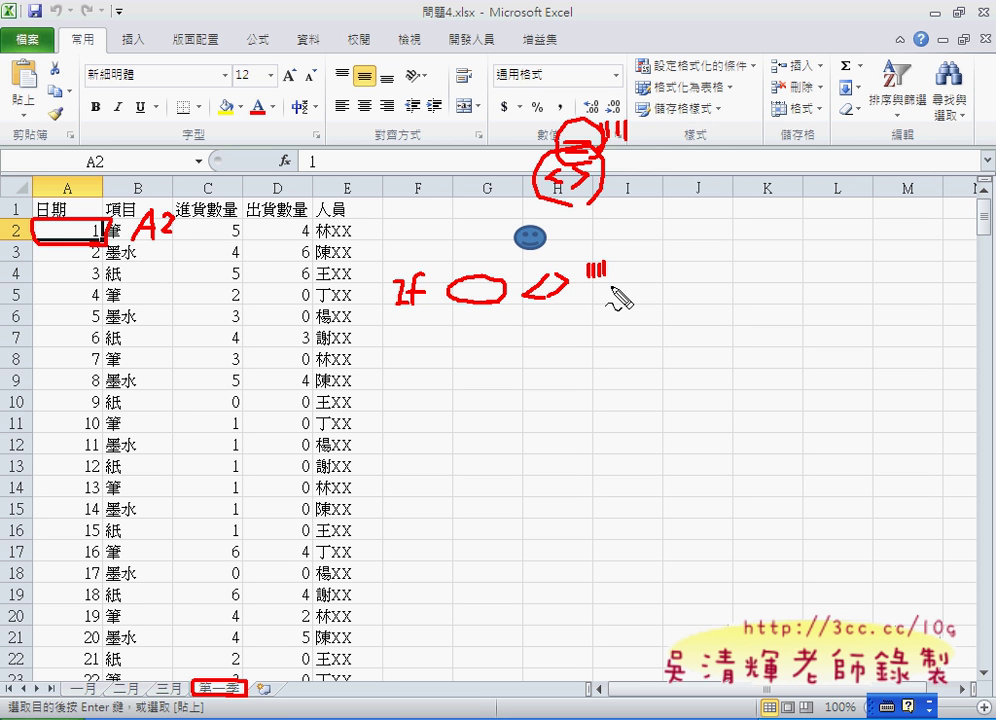
pyautogui.moveTo(641, 268)
pyautogui.mouseDown()
pyautogui.moveTo(683, 269)
pyautogui.moveTo(664, 296)
pyautogui.moveTo(735, 294)
pyautogui.mouseUp()
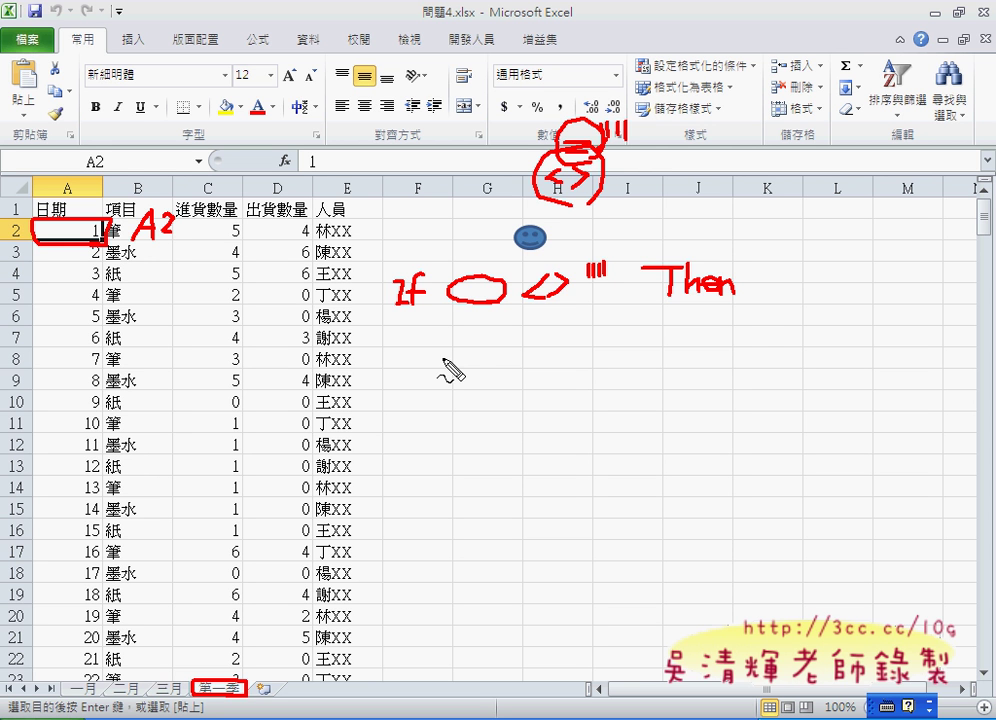
# - Draw two body-line ovals under Then, circle If, and write 'End If' below
pyautogui.moveTo(793, 311)
pyautogui.mouseDown()
pyautogui.moveTo(467, 327)
pyautogui.moveTo(796, 344)
pyautogui.moveTo(781, 316)
pyautogui.mouseUp()
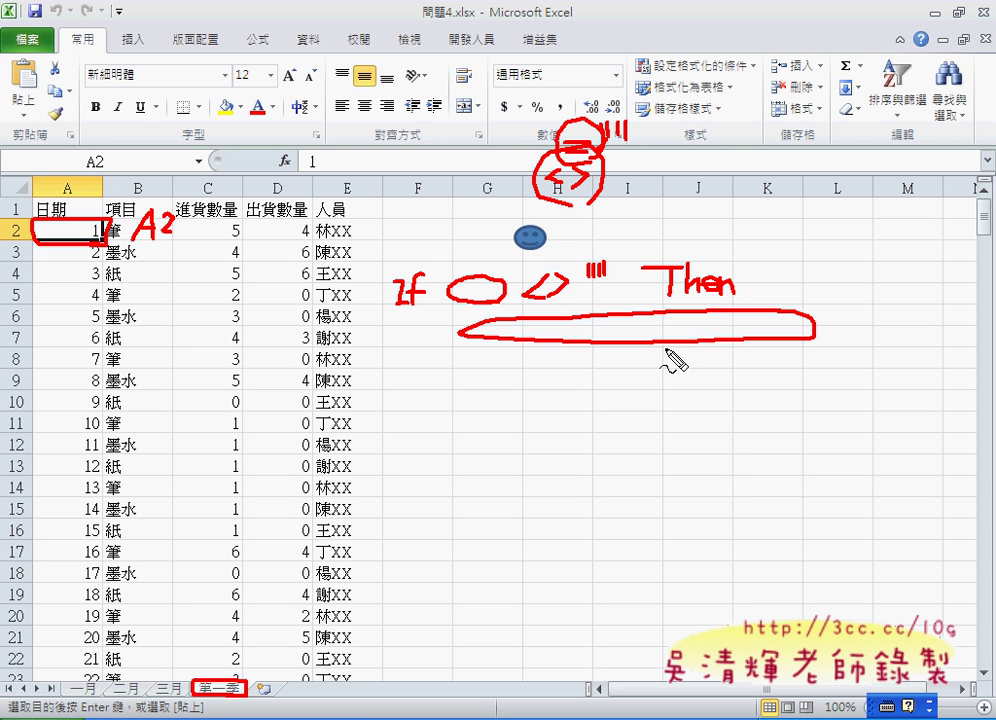
pyautogui.moveTo(700, 343)
pyautogui.mouseDown()
pyautogui.moveTo(500, 347)
pyautogui.moveTo(466, 358)
pyautogui.mouseUp()
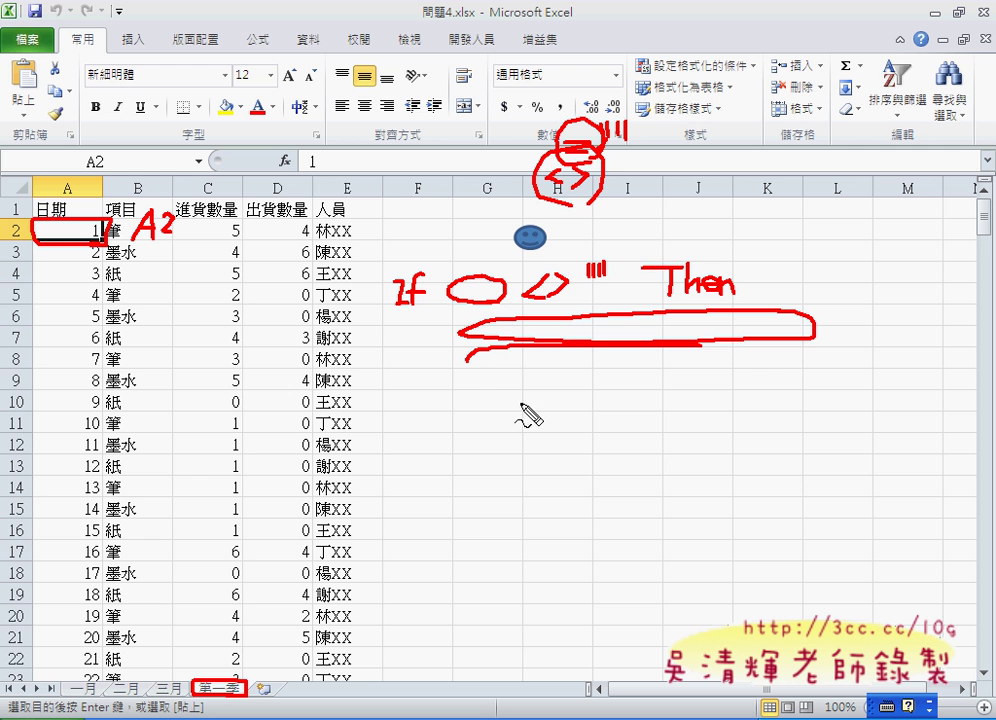
pyautogui.moveTo(464, 368)
pyautogui.mouseDown()
pyautogui.moveTo(702, 384)
pyautogui.moveTo(770, 370)
pyautogui.moveTo(702, 346)
pyautogui.mouseUp()
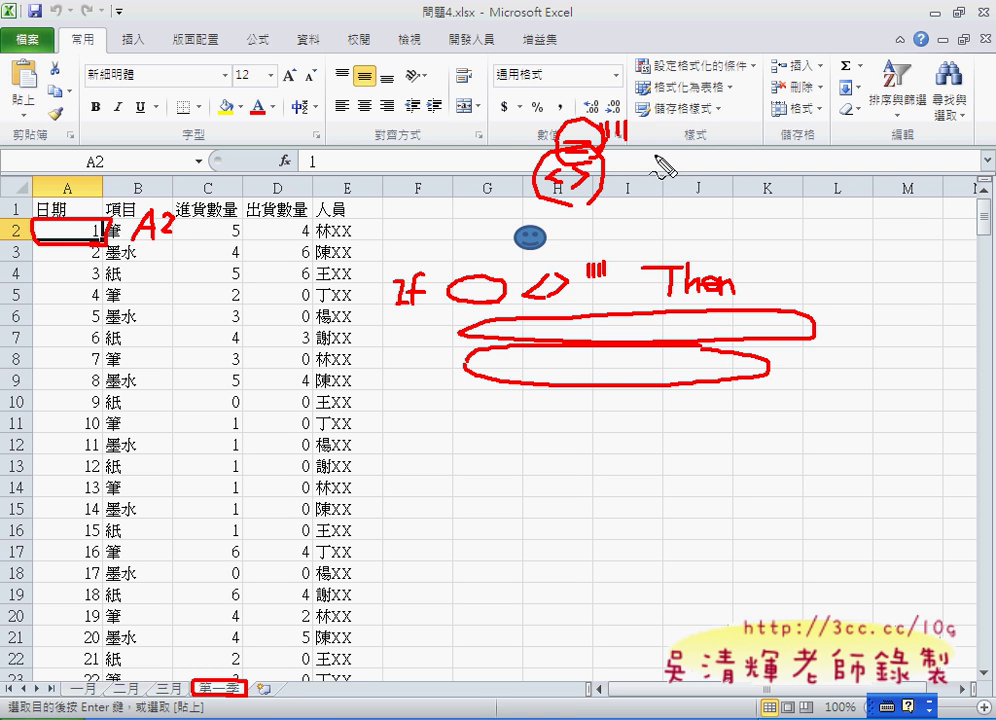
pyautogui.moveTo(392, 395)
pyautogui.mouseDown()
pyautogui.moveTo(412, 394)
pyautogui.moveTo(415, 418)
pyautogui.moveTo(410, 406)
pyautogui.mouseUp()
pyautogui.moveTo(408, 258); pyautogui.dragTo(414, 318)
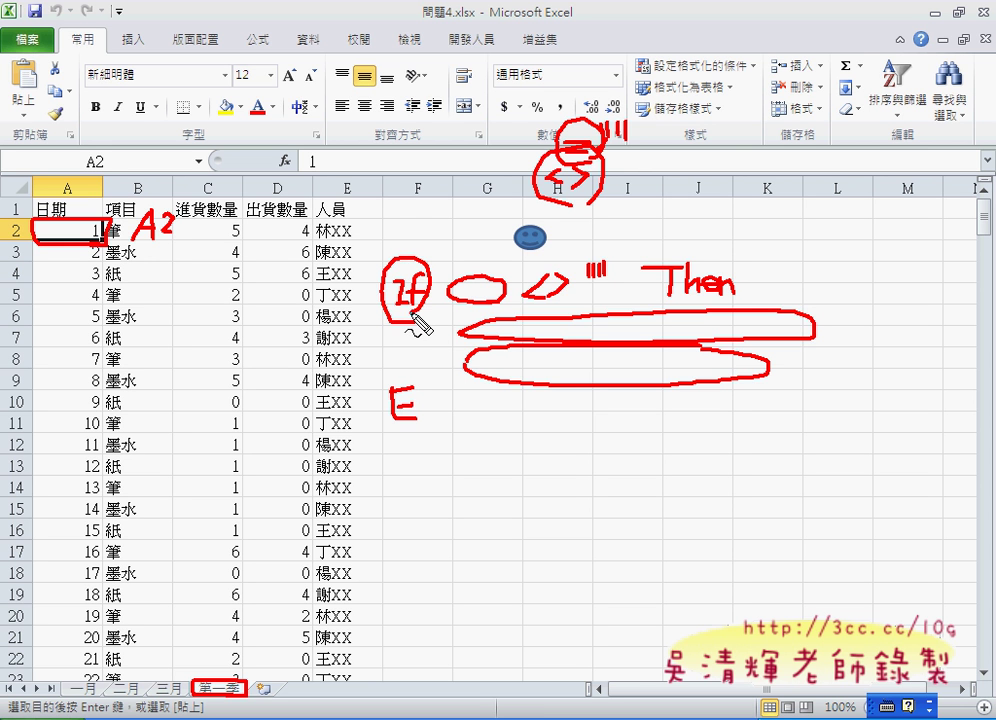
pyautogui.moveTo(421, 418); pyautogui.dragTo(450, 418)
pyautogui.moveTo(458, 374)
pyautogui.mouseDown()
pyautogui.moveTo(453, 410)
pyautogui.moveTo(510, 397)
pyautogui.moveTo(498, 426)
pyautogui.moveTo(518, 428)
pyautogui.mouseUp()
pyautogui.moveTo(511, 410); pyautogui.dragTo(535, 409)
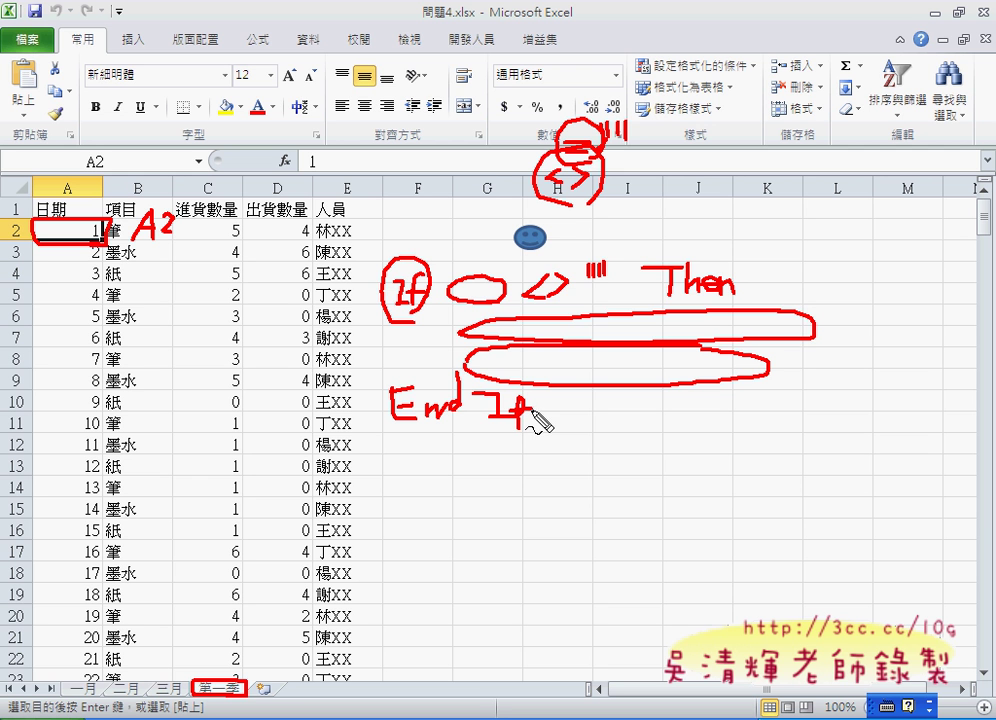